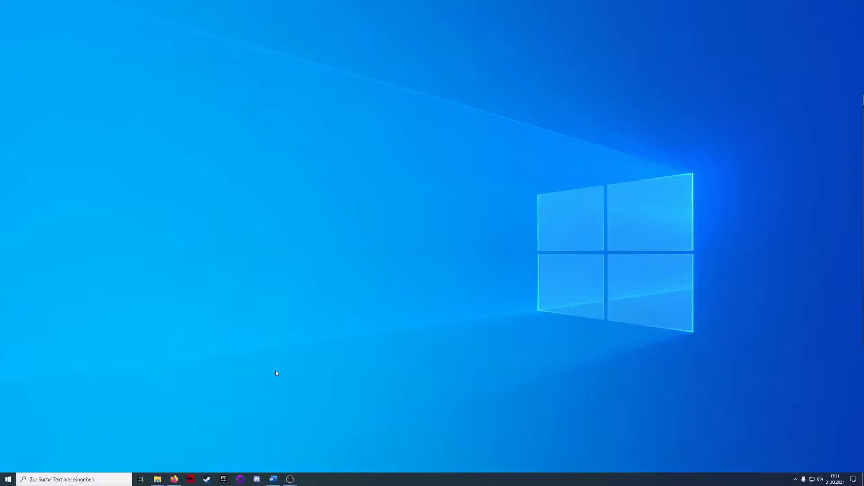
- Switch to Firefox and download the 64-bit Java for Windows installer from java.com, saving jre-8u291-windows-x64.exe
{"action": "left_click", "coordinate": [174, 480]}
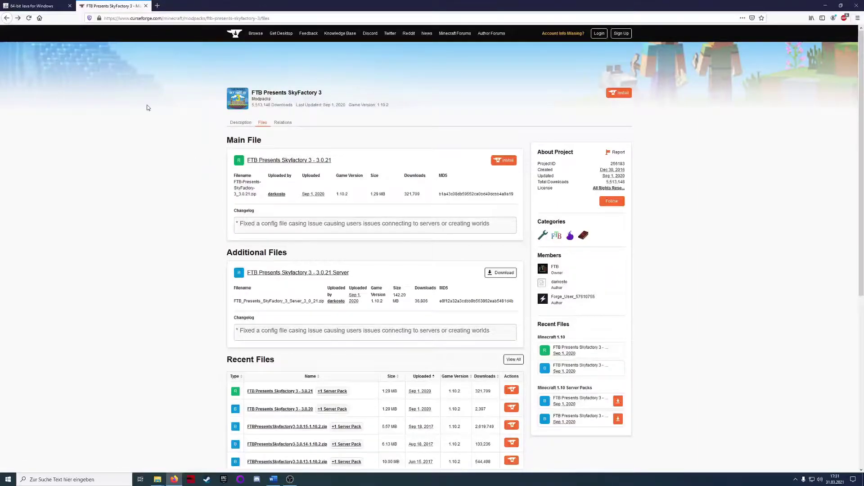
{"action": "left_click", "coordinate": [49, 6]}
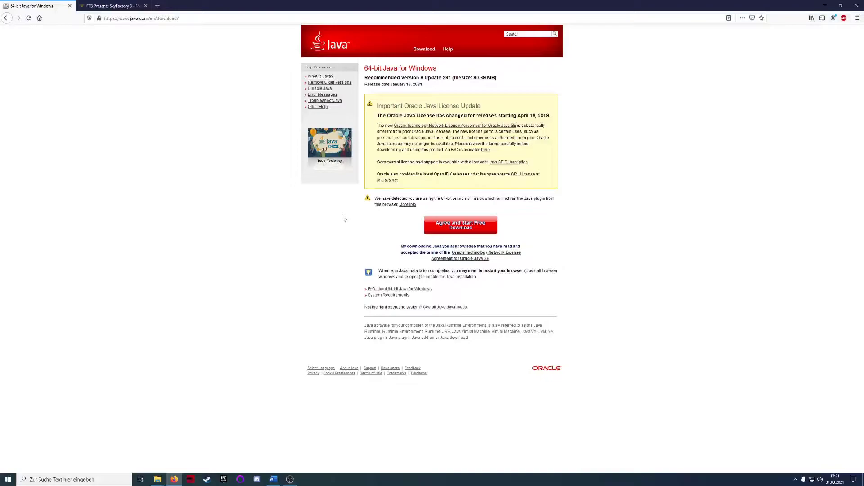
{"action": "left_click", "coordinate": [449, 228]}
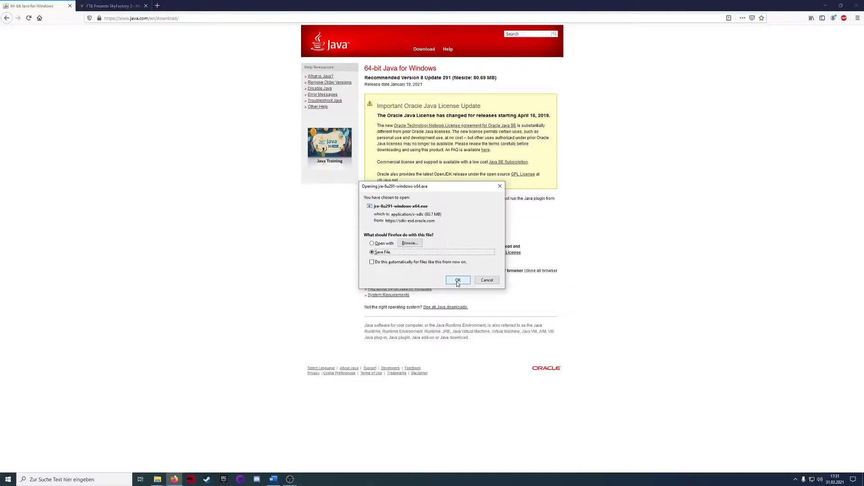
{"action": "left_click", "coordinate": [457, 280]}
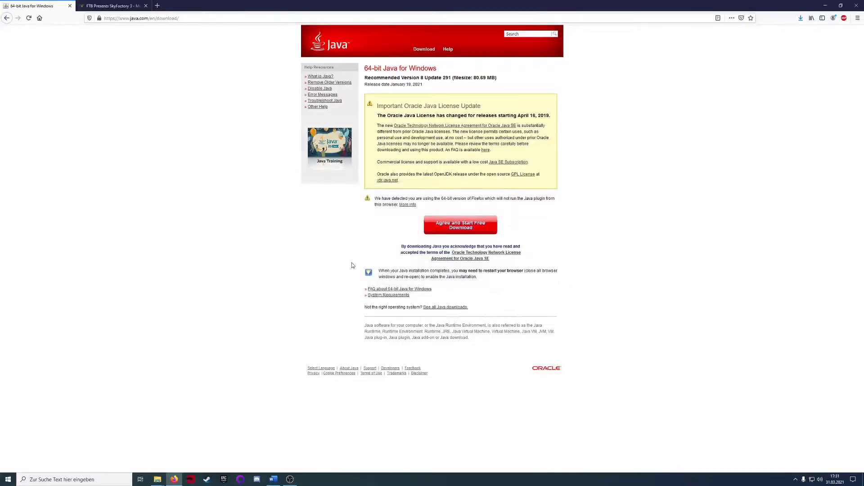
- Download the FTB Presents Skyfactory 3 - 3.0.21 Server zip from the Additional Files on CurseForge and save it
{"action": "left_click", "coordinate": [102, 6]}
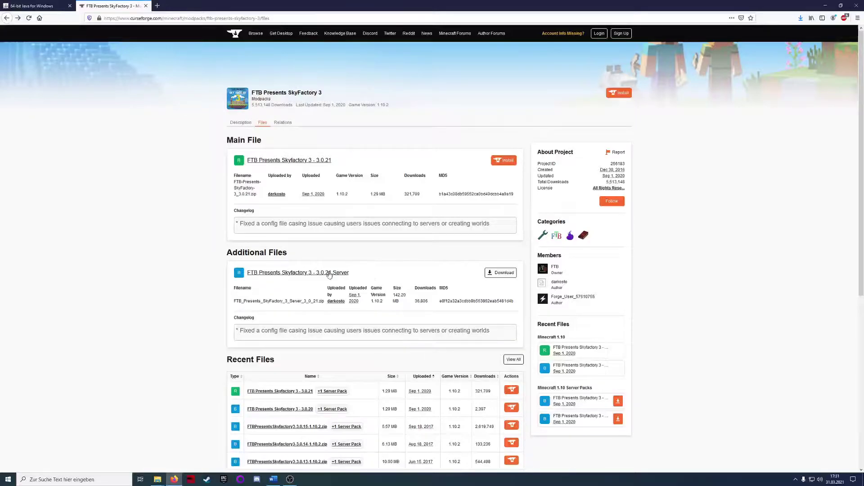
{"action": "left_click_drag", "start_coordinate": [214, 253], "coordinate": [307, 256]}
{"action": "left_click", "coordinate": [373, 272]}
{"action": "left_click", "coordinate": [501, 273]}
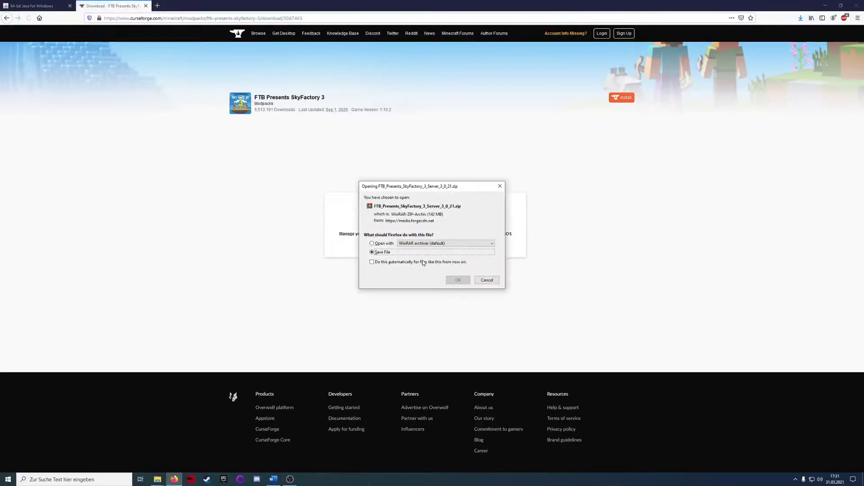
{"action": "left_click", "coordinate": [459, 281]}
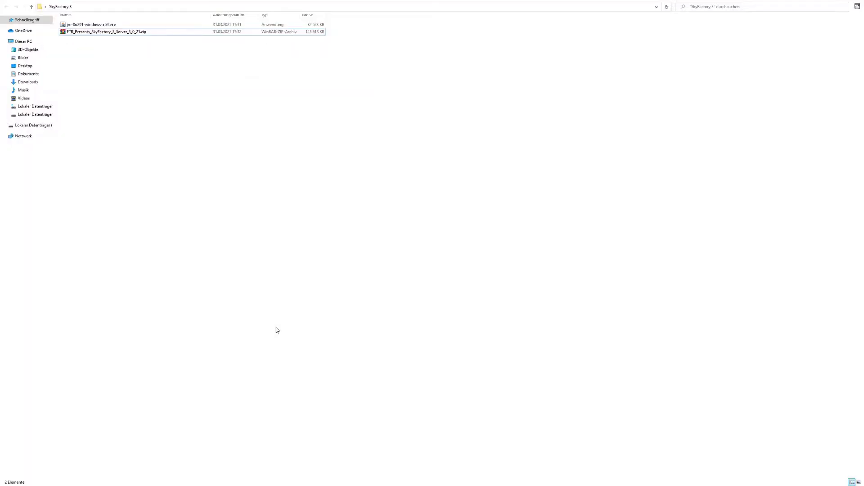
- Create a new folder named Server inside the SkyFactory 3 folder in File Explorer
{"action": "key", "text": "F11"}
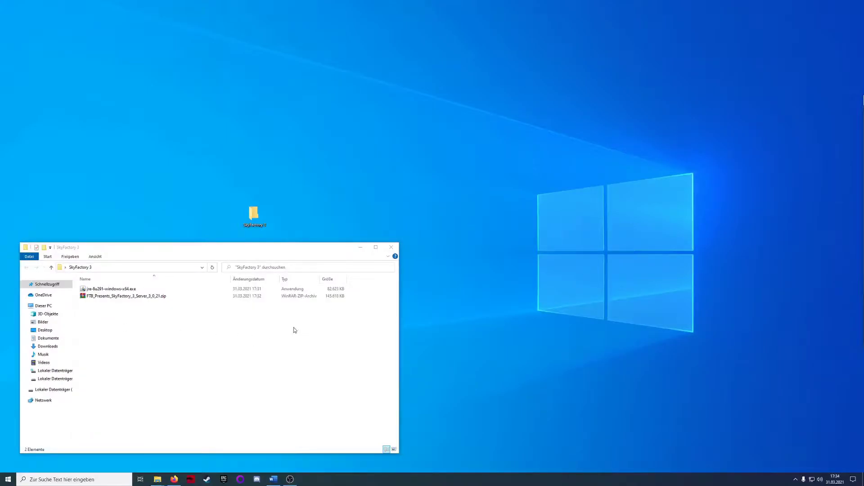
{"action": "left_click", "coordinate": [253, 291]}
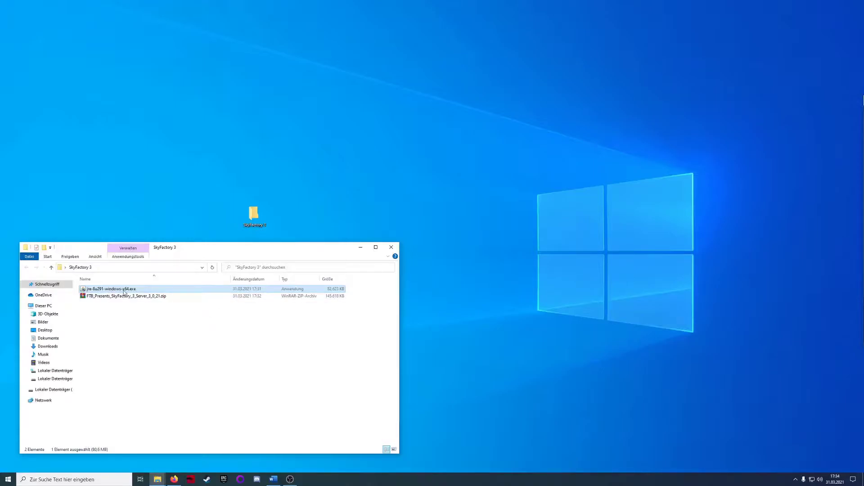
{"action": "right_click", "coordinate": [110, 319]}
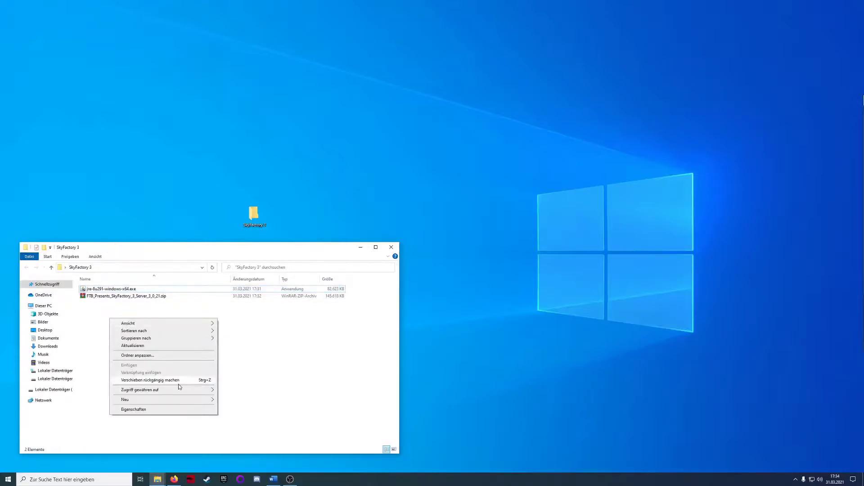
{"action": "mouse_move", "coordinate": [170, 399]}
{"action": "left_click", "coordinate": [237, 307]}
{"action": "type", "text": "S"}
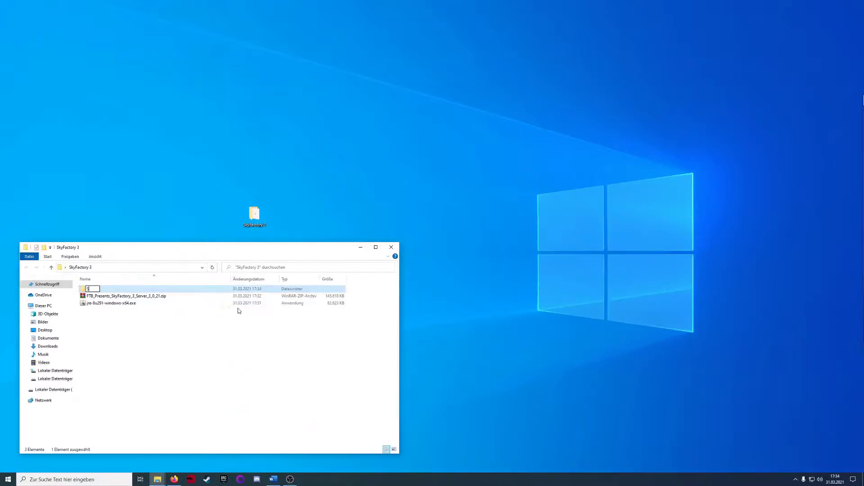
{"action": "type", "text": "erver"}
{"action": "key", "text": "Return"}
- Move FTB_Presents_SkyFactory_3_Server_3_0_21.zip into the Server folder and extract its contents there
{"action": "left_click_drag", "start_coordinate": [96, 297], "coordinate": [99, 290]}
{"action": "double_click", "coordinate": [96, 290]}
{"action": "right_click", "coordinate": [116, 289]}
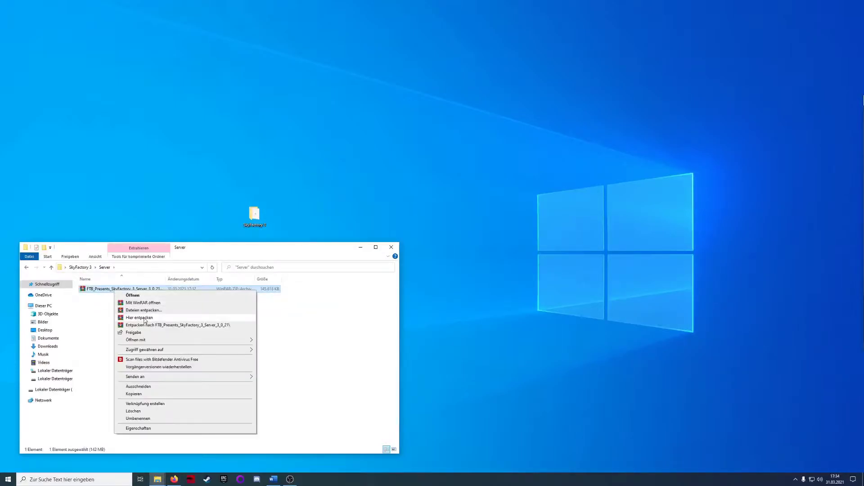
{"action": "left_click", "coordinate": [144, 318]}
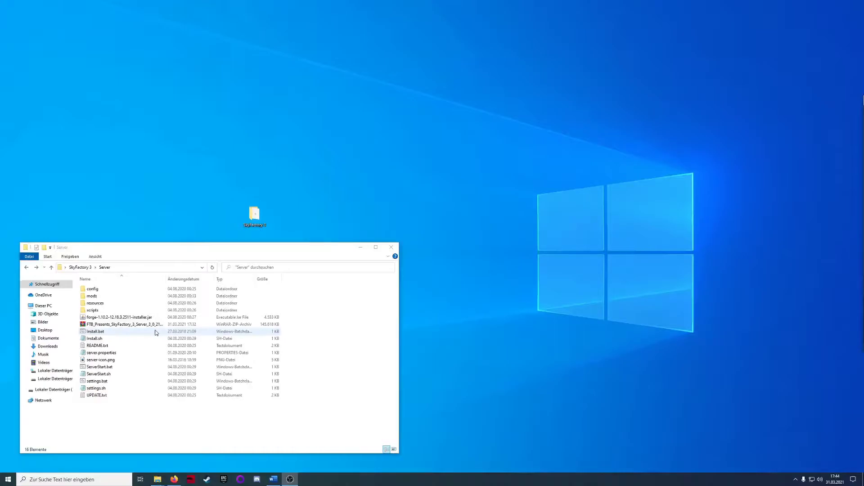
- Run Install.bat in the Server folder, make a first server launch with ServerStart.bat and close its console
{"action": "double_click", "coordinate": [156, 332]}
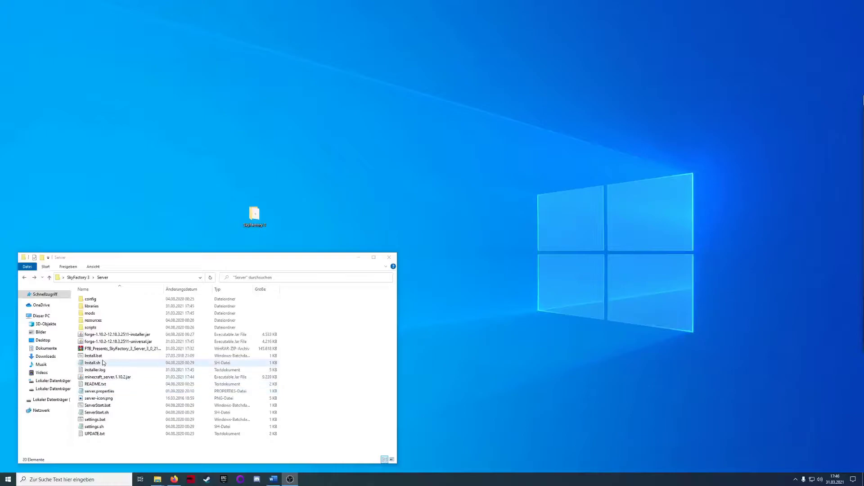
{"action": "double_click", "coordinate": [97, 406]}
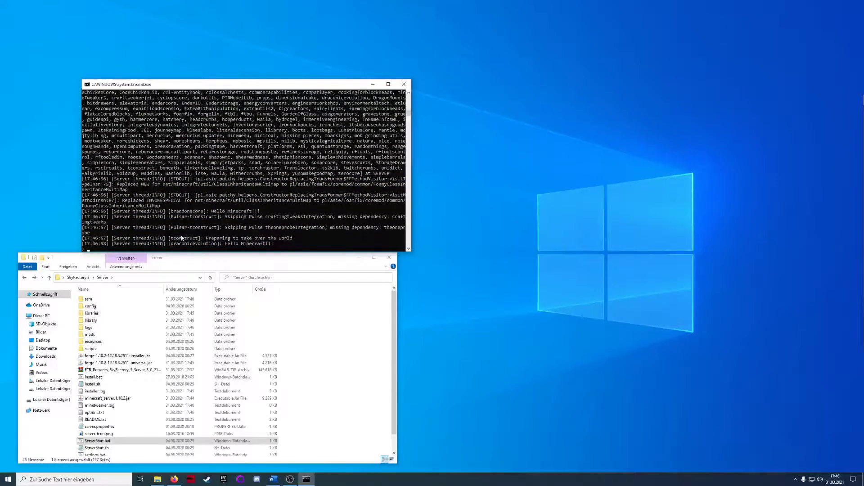
{"action": "scroll", "coordinate": [311, 367], "scroll_direction": "down", "scroll_amount": 1}
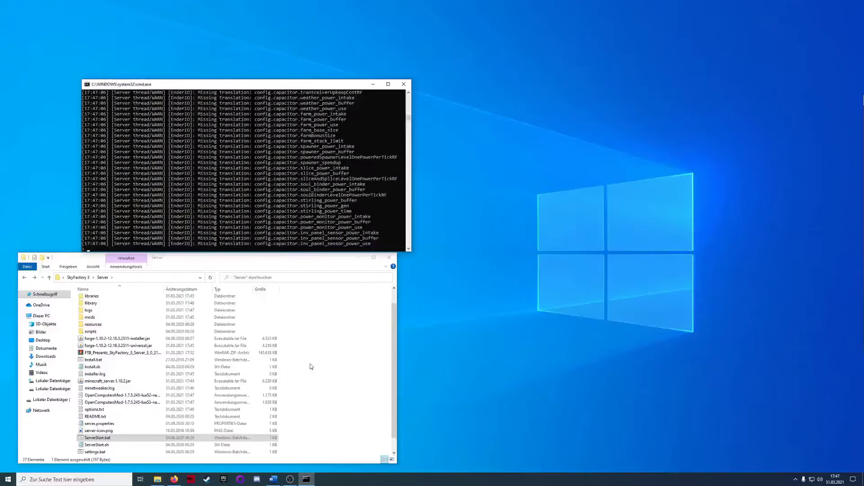
{"action": "left_click_drag", "start_coordinate": [239, 86], "coordinate": [242, 57]}
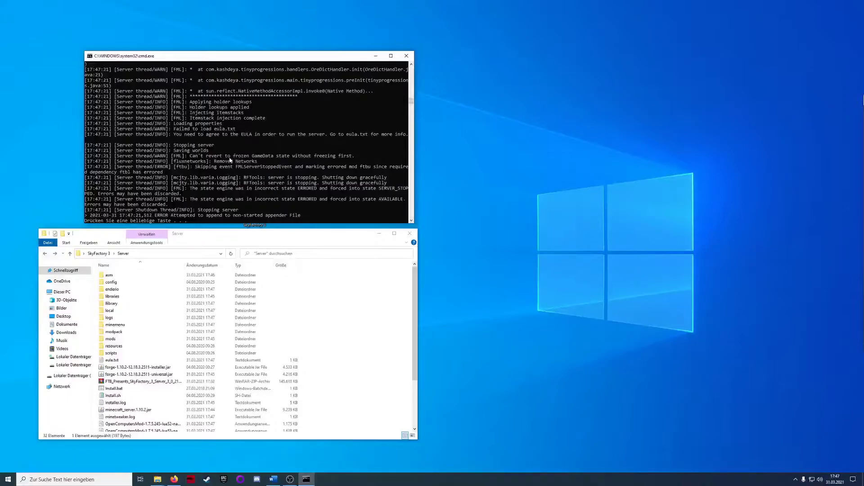
{"action": "left_click_drag", "start_coordinate": [241, 134], "coordinate": [252, 136]}
{"action": "key", "text": "ctrl+c"}
{"action": "key", "text": "Return"}
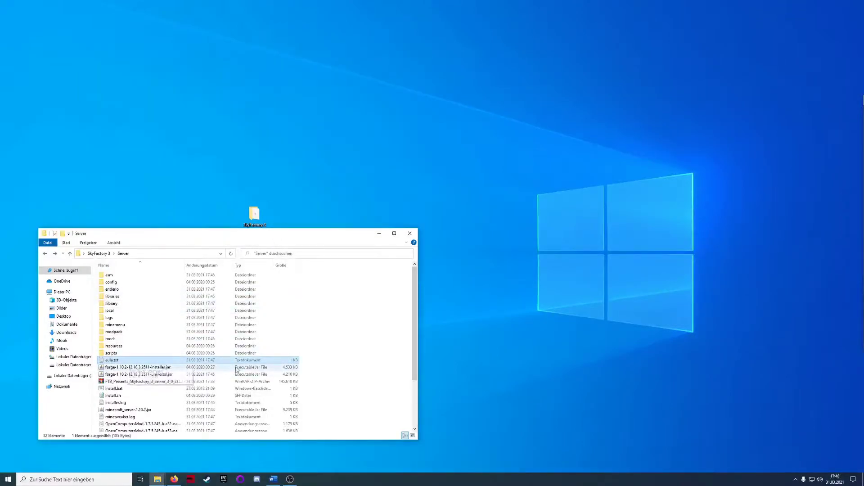
- Change the setting in eula.txt to eula=true, save the file and close it
{"action": "double_click", "coordinate": [113, 360]}
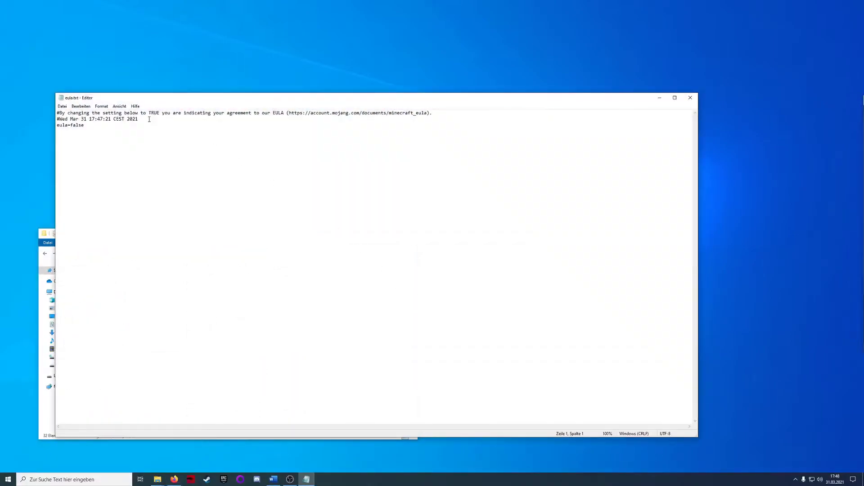
{"action": "left_click", "coordinate": [87, 126]}
{"action": "left_click_drag", "start_coordinate": [87, 126], "coordinate": [70, 126]}
{"action": "type", "text": "true"}
{"action": "key", "text": "ctrl+s"}
{"action": "left_click", "coordinate": [690, 98]}
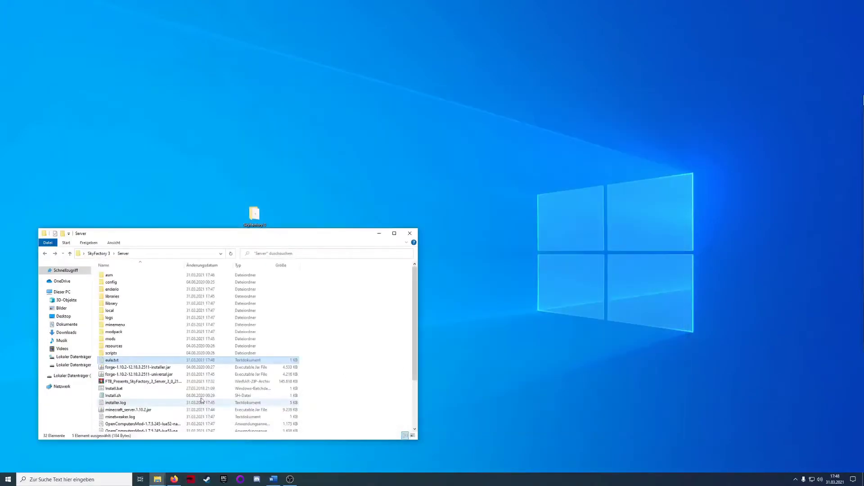
- Start the server again with ServerStart.bat and grant a player operator rights by entering /op with the player's username
{"action": "scroll", "coordinate": [148, 365], "scroll_direction": "down", "scroll_amount": 3}
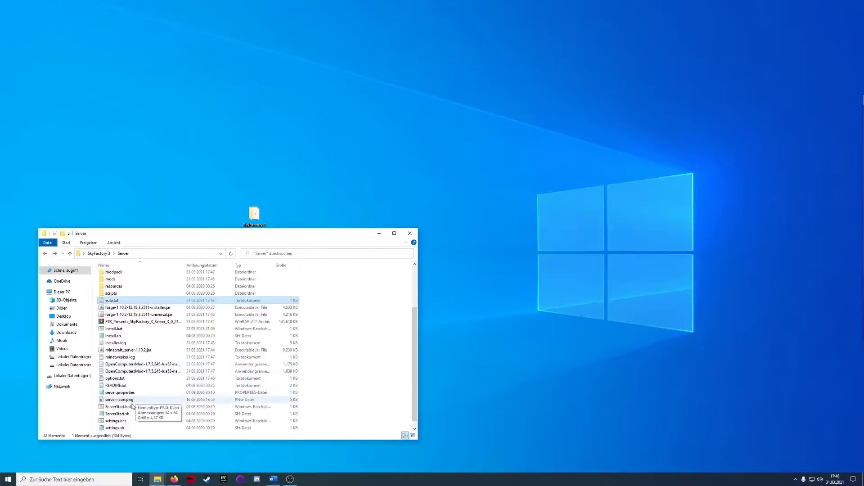
{"action": "double_click", "coordinate": [141, 407]}
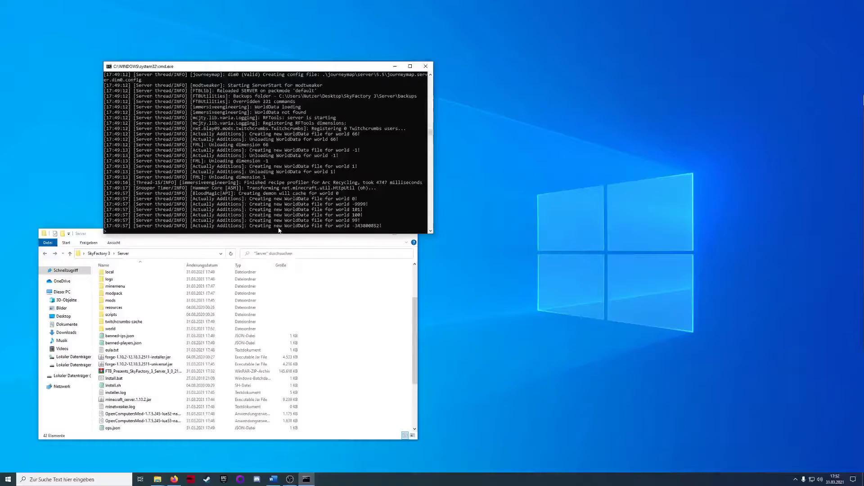
{"action": "type", "text": "/op Yuniira"}
{"action": "key", "text": "Return"}
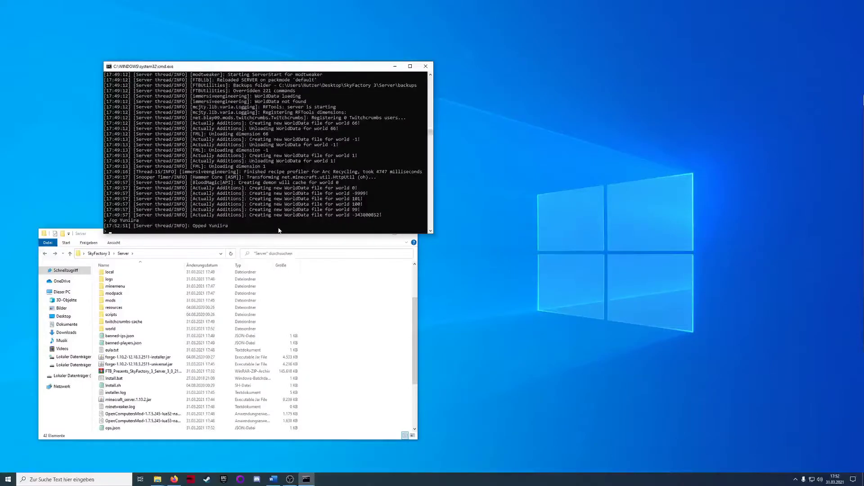
- Try the /save command in the server console and shut the server down with /stop
{"action": "type", "text": "/save"}
{"action": "key", "text": "Return"}
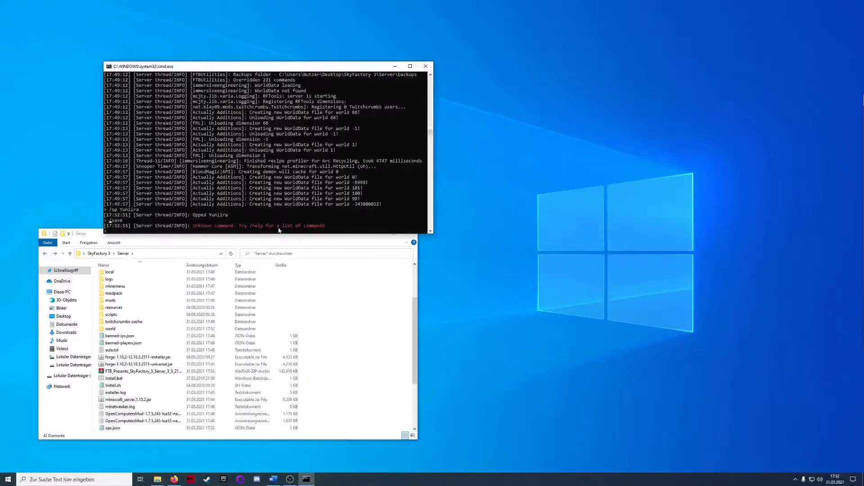
{"action": "type", "text": "/stop"}
{"action": "key", "text": "Return"}
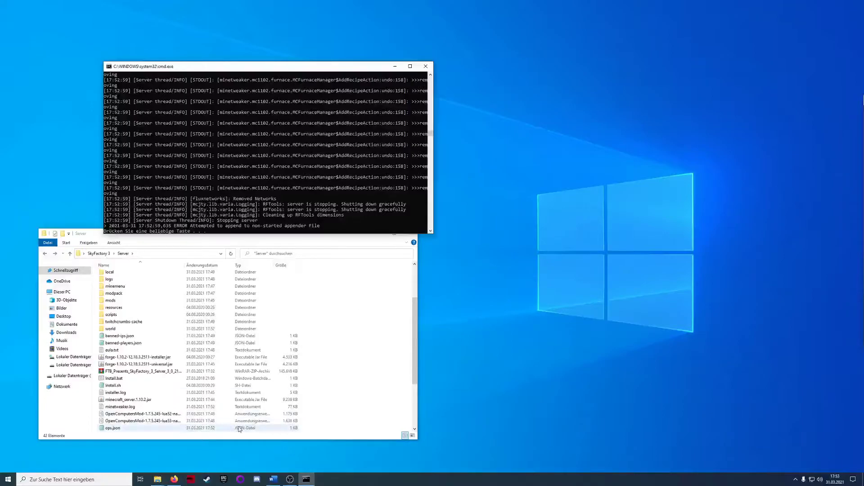
- From the modpack's CurseForge page in Firefox, download the CurseForge app for Windows and save CurseForge - LP-Installer.exe
{"action": "left_click", "coordinate": [174, 479]}
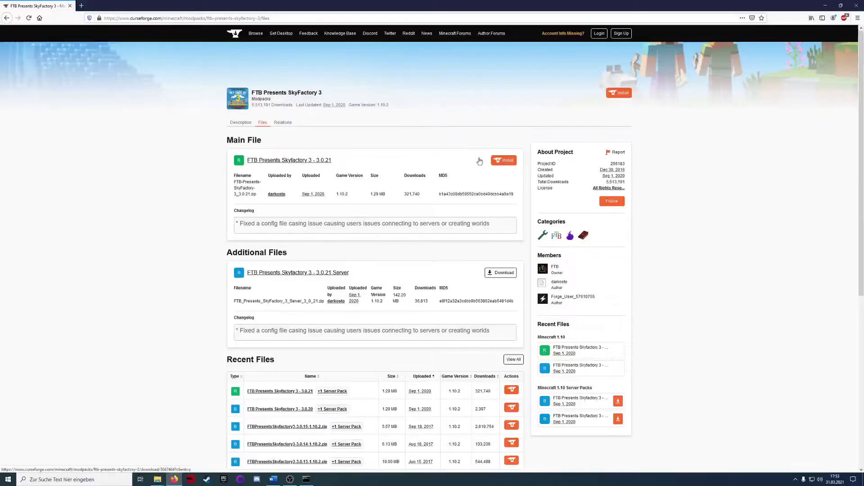
{"action": "left_click_drag", "start_coordinate": [332, 161], "coordinate": [253, 162]}
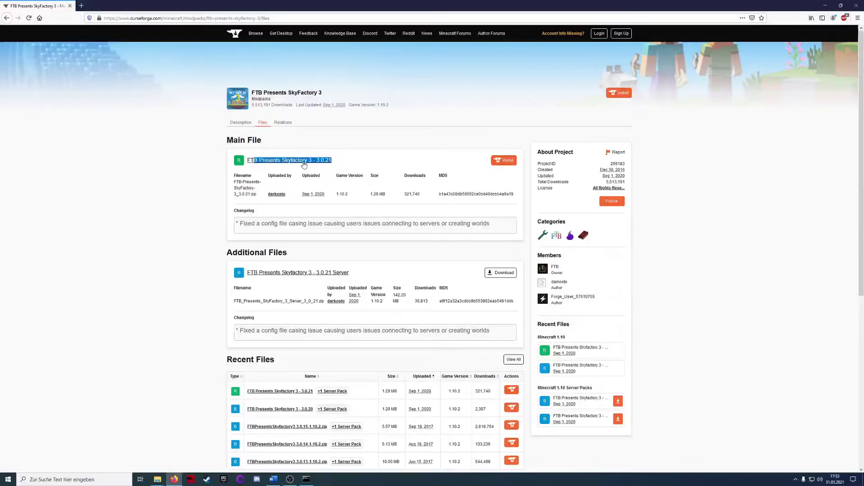
{"action": "left_click", "coordinate": [358, 166]}
{"action": "left_click", "coordinate": [506, 162]}
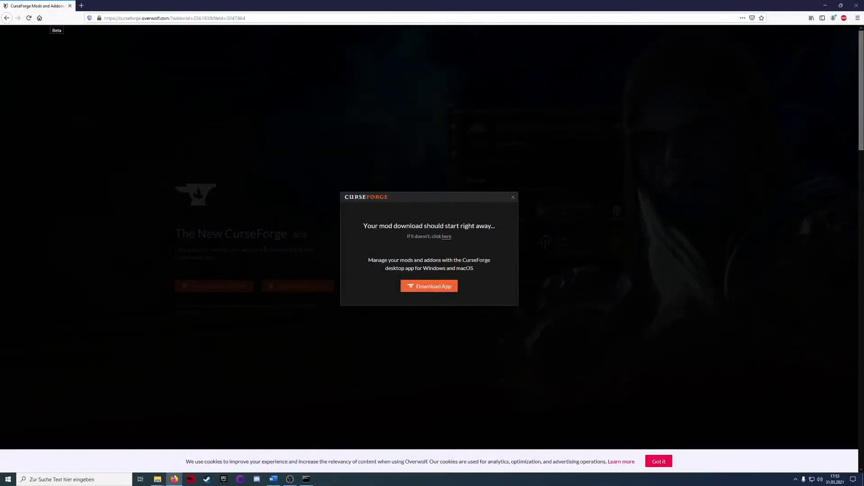
{"action": "left_click", "coordinate": [426, 289]}
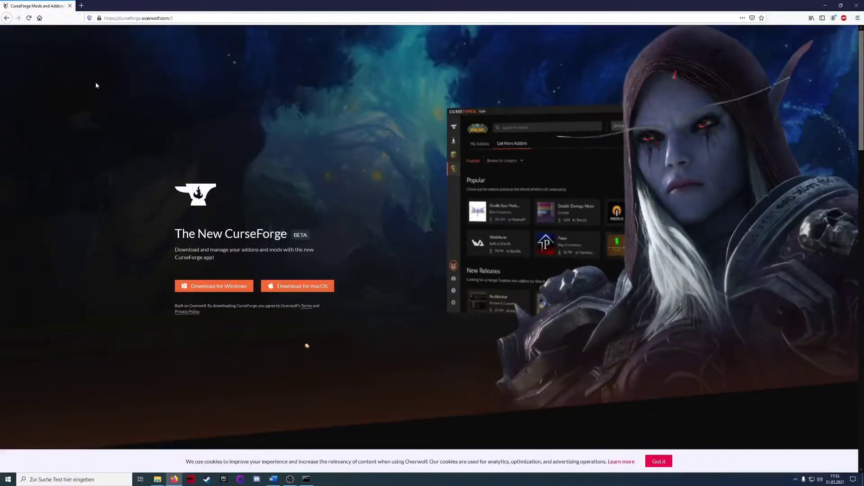
{"action": "left_click", "coordinate": [235, 287]}
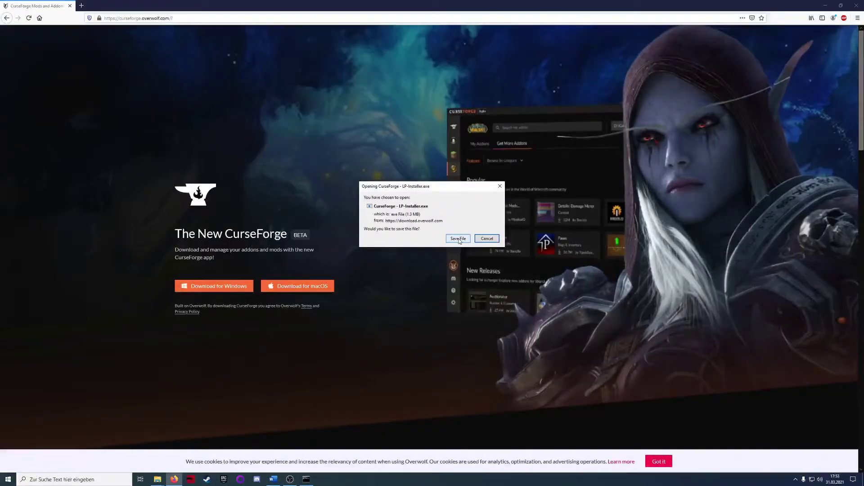
{"action": "left_click", "coordinate": [458, 240]}
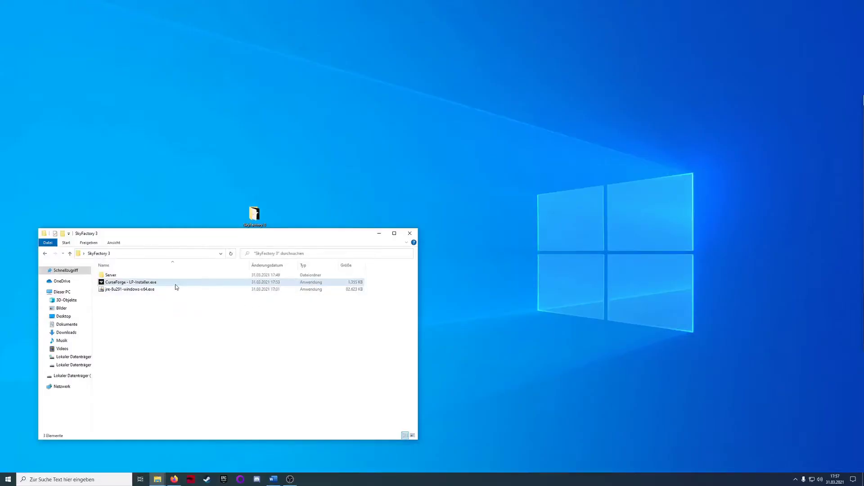
- Run CurseForge - LP-Installer.exe, switch the installer language to English and continue to the installation options
{"action": "double_click", "coordinate": [175, 285]}
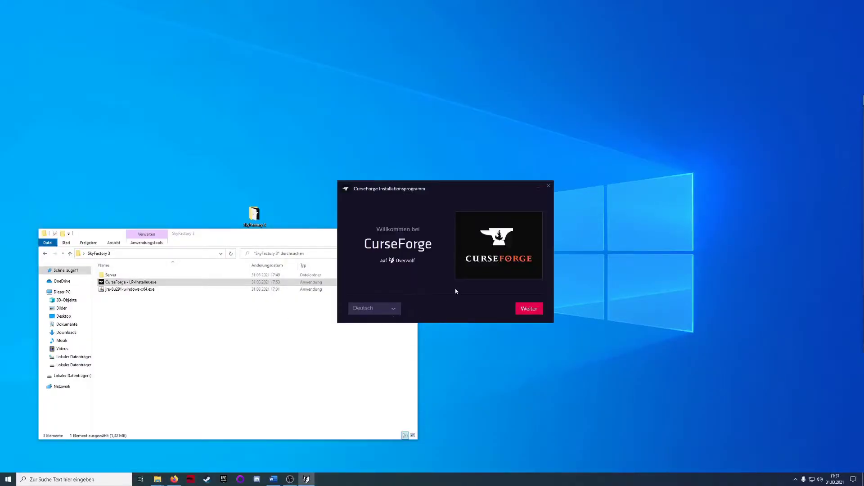
{"action": "left_click", "coordinate": [385, 308]}
{"action": "left_click", "coordinate": [377, 296]}
{"action": "left_click", "coordinate": [533, 312]}
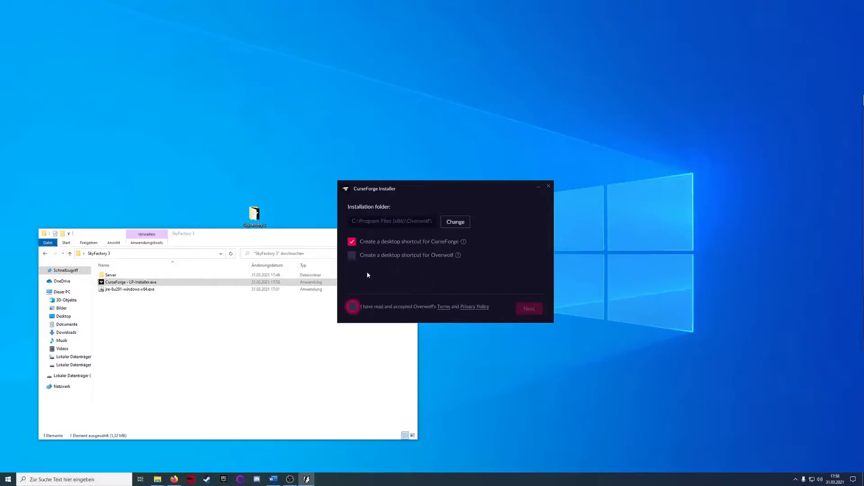
- Accept Overwolf's terms and privacy policy, keep the default installation options, and install CurseForge
{"action": "left_click", "coordinate": [352, 308]}
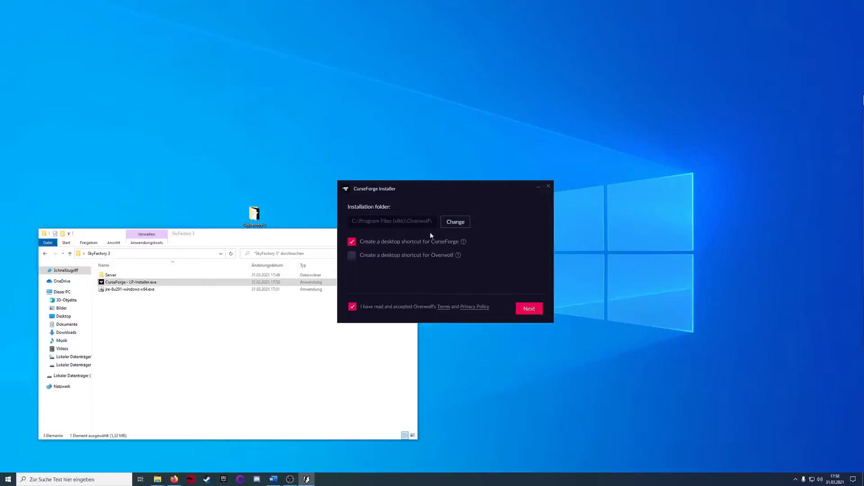
{"action": "left_click", "coordinate": [530, 309]}
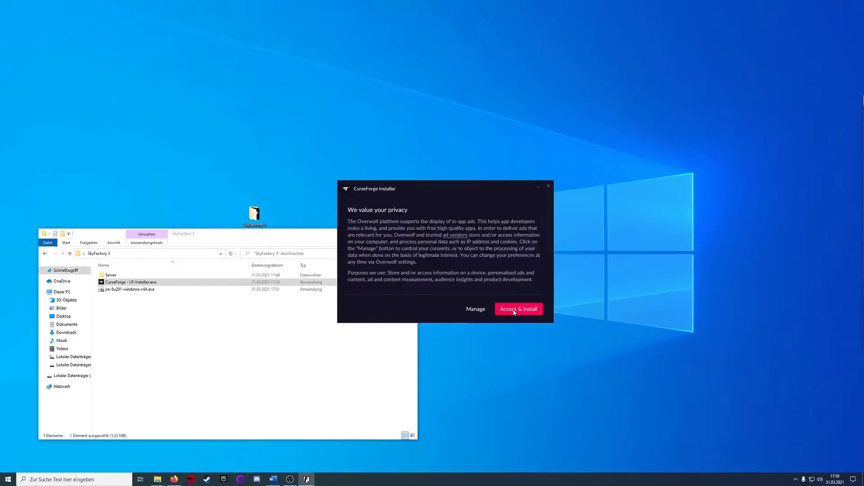
{"action": "left_click", "coordinate": [514, 310]}
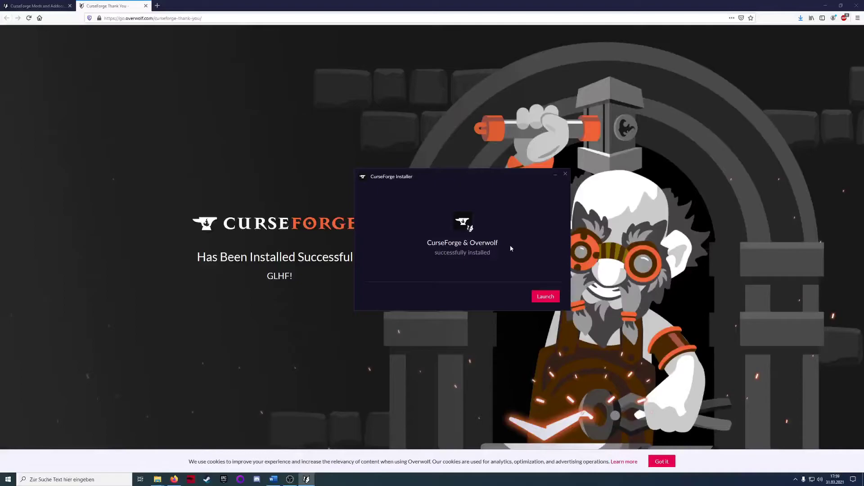
- Minimize the browser's thank-you page, launch CurseForge from the installer and skip the intro
{"action": "left_click", "coordinate": [826, 5]}
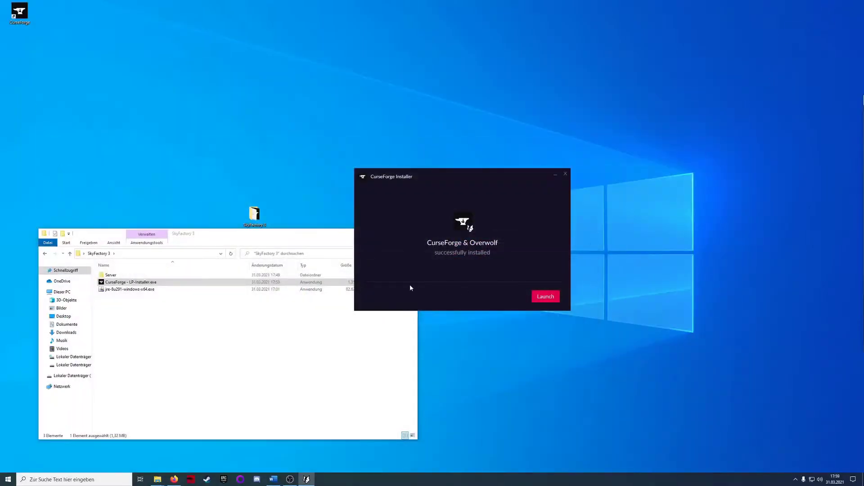
{"action": "left_click", "coordinate": [549, 299]}
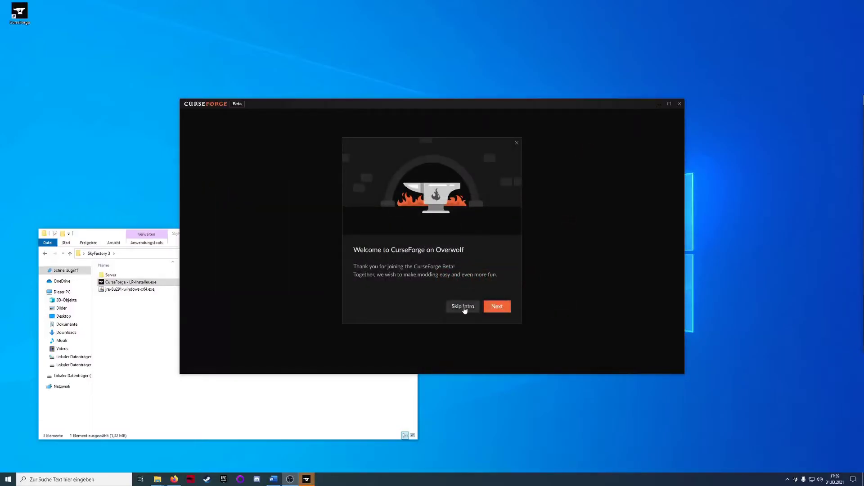
{"action": "left_click", "coordinate": [463, 306]}
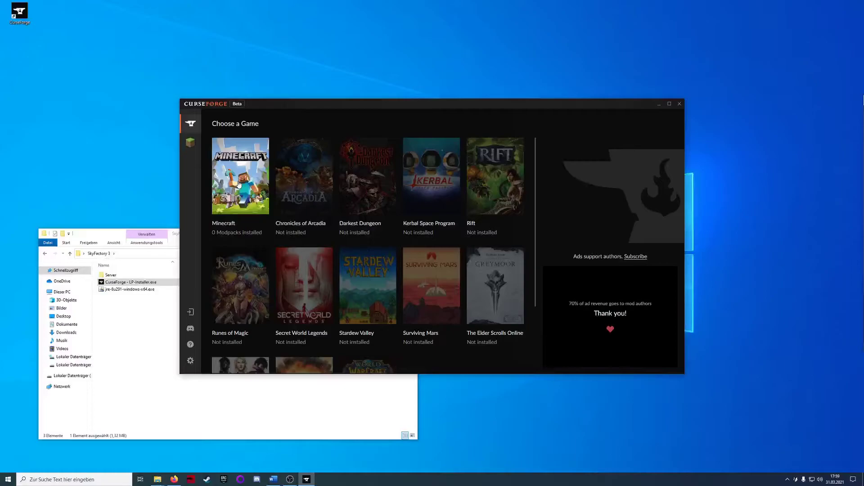
- Choose Minecraft, search the modpacks for "Skyfact" and install FTB Presents SkyFactory 3
{"action": "left_click", "coordinate": [239, 184]}
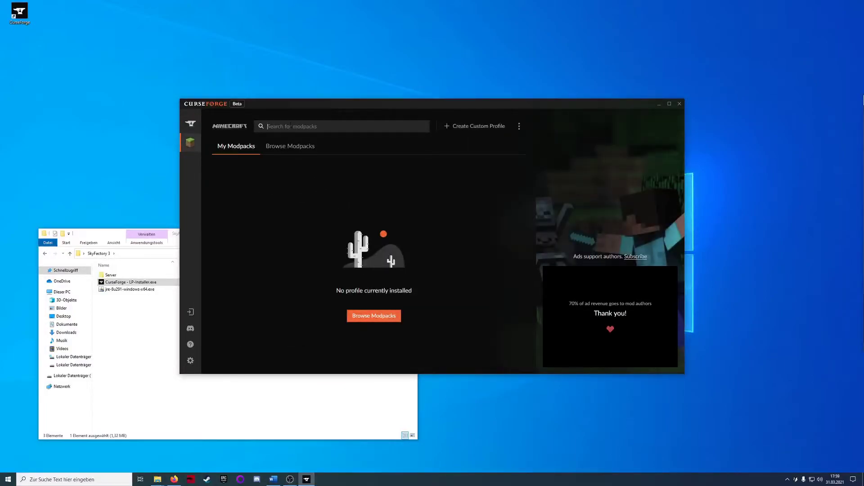
{"action": "left_click", "coordinate": [290, 126]}
{"action": "type", "text": "Skyfact"}
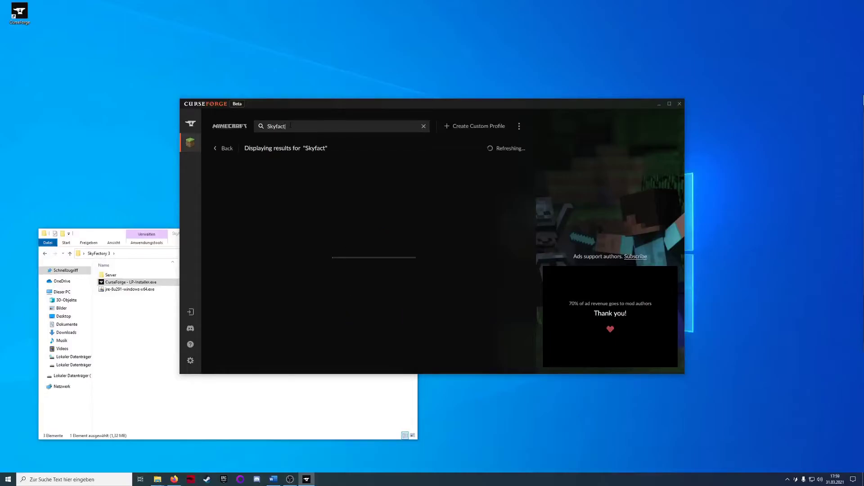
{"action": "left_click", "coordinate": [433, 256]}
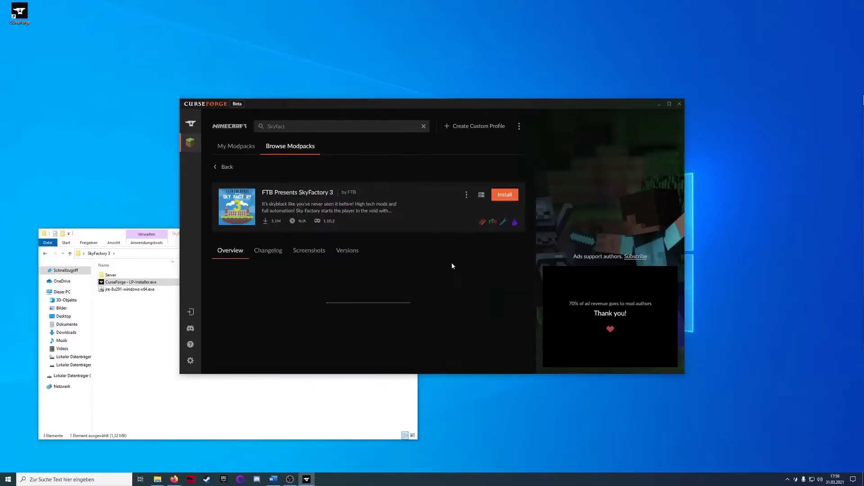
{"action": "left_click", "coordinate": [505, 196]}
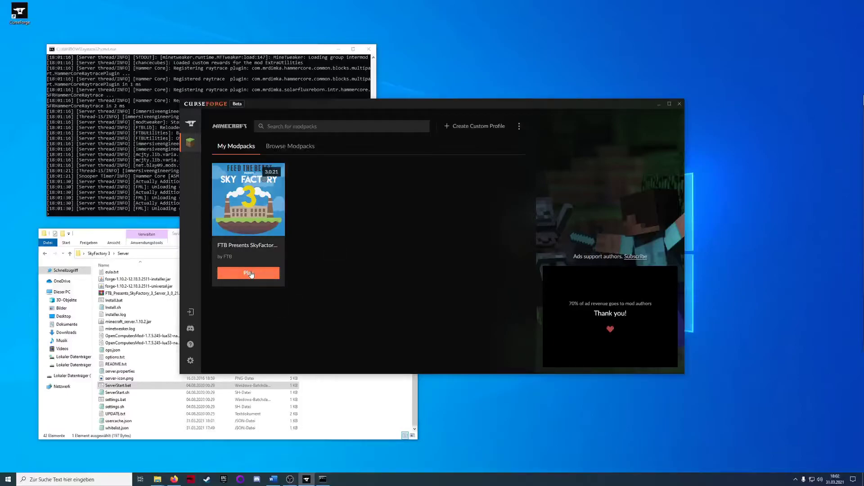
- Check the server console, return to CurseForge, and view the installations available in the Minecraft Launcher
{"action": "left_click", "coordinate": [229, 73]}
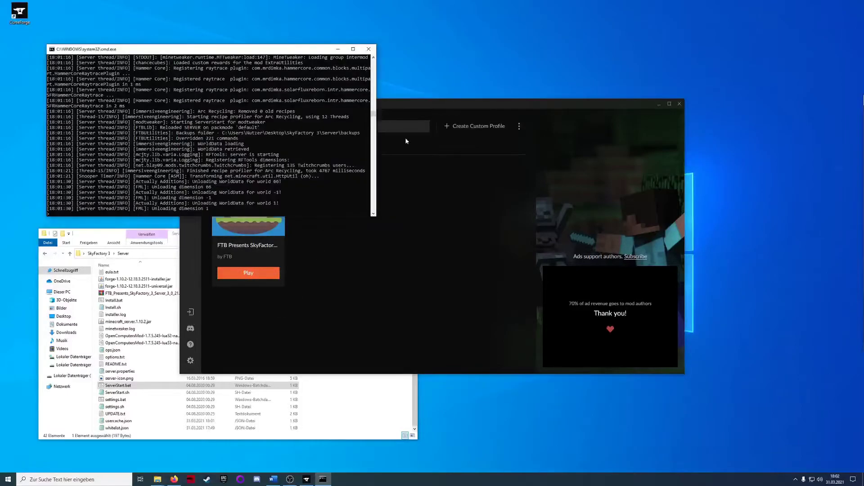
{"action": "left_click", "coordinate": [339, 256]}
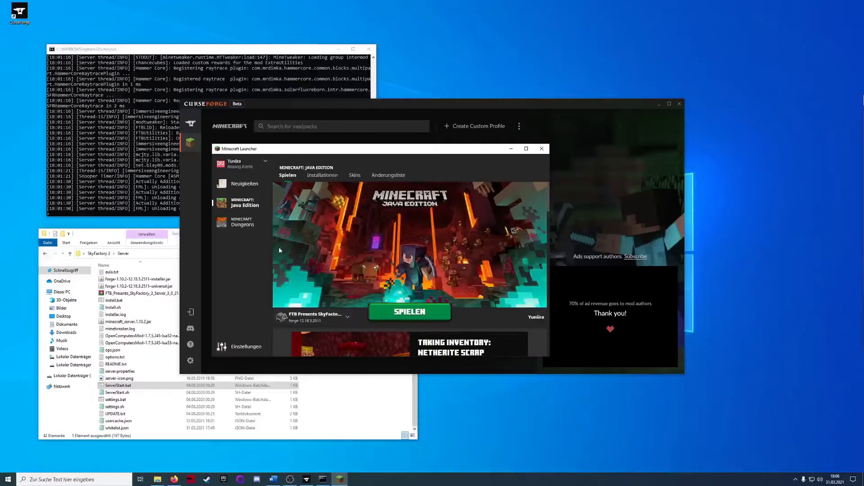
{"action": "left_click", "coordinate": [348, 319]}
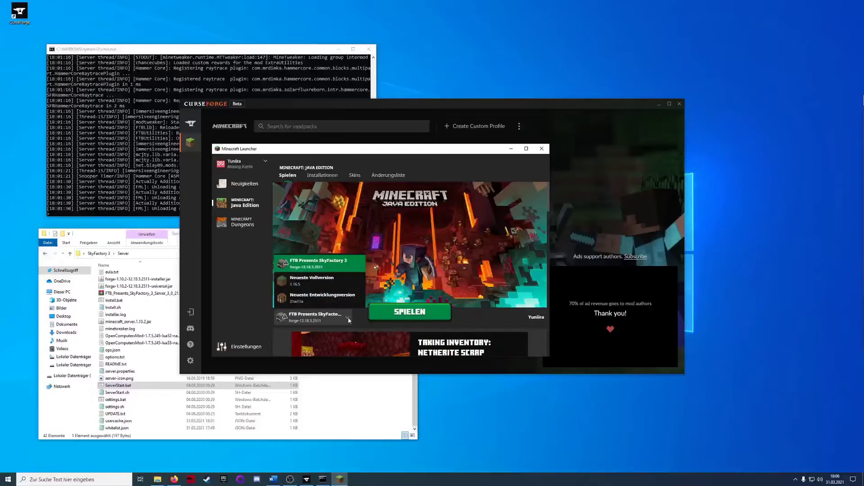
{"action": "left_click", "coordinate": [347, 319]}
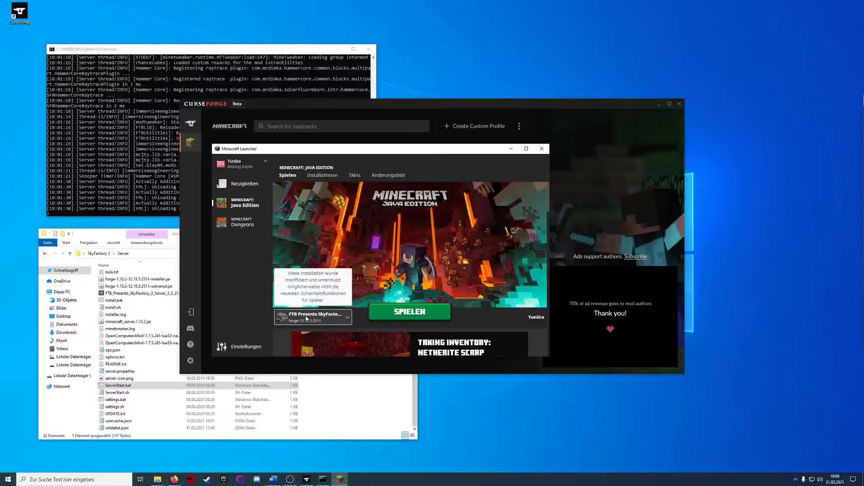
- Edit the FTB Presents SkyFactory 3 installation in the Minecraft Launcher, choose another preset resolution and save it
{"action": "left_click", "coordinate": [322, 176]}
{"action": "mouse_move", "coordinate": [386, 212]}
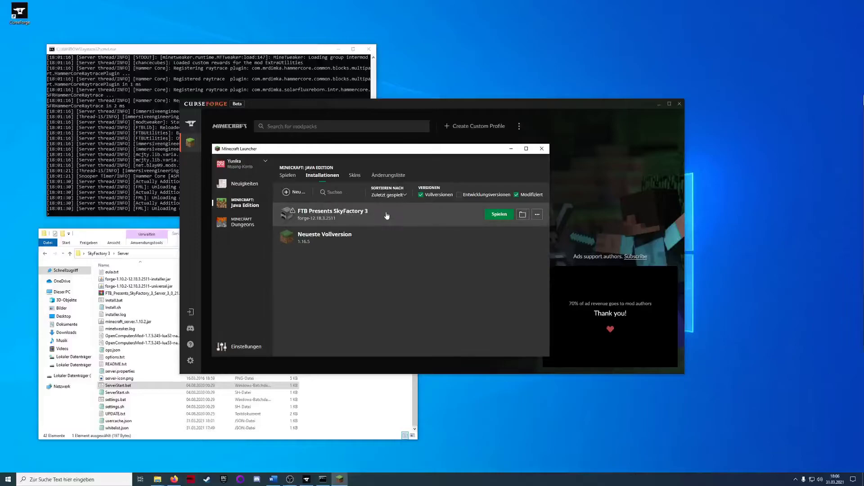
{"action": "left_click", "coordinate": [537, 214]}
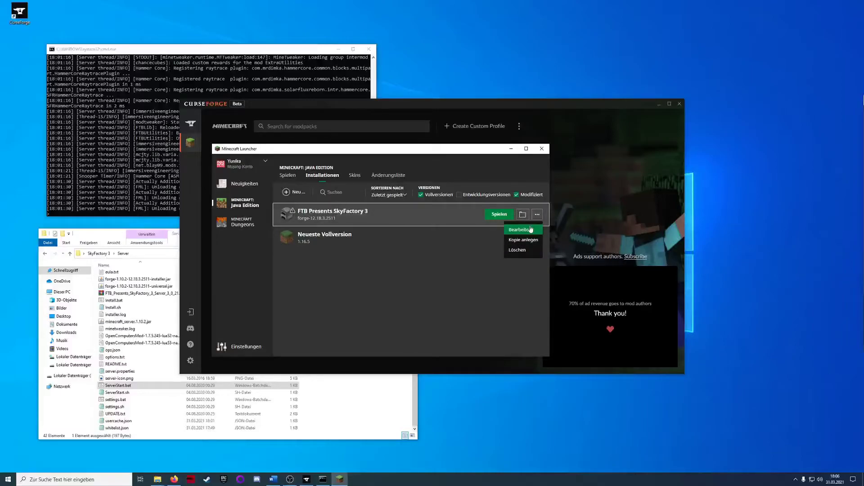
{"action": "left_click", "coordinate": [534, 228]}
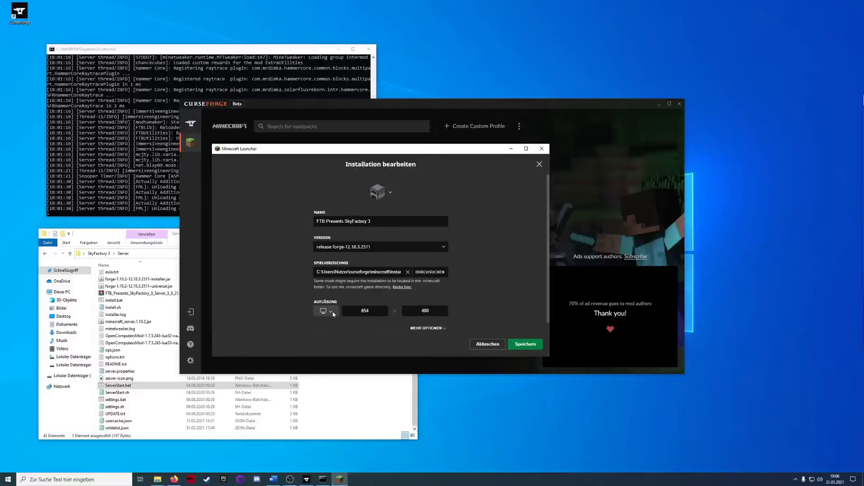
{"action": "left_click", "coordinate": [333, 314]}
{"action": "left_click", "coordinate": [333, 293]}
{"action": "left_click", "coordinate": [522, 344]}
{"action": "left_click", "coordinate": [339, 216]}
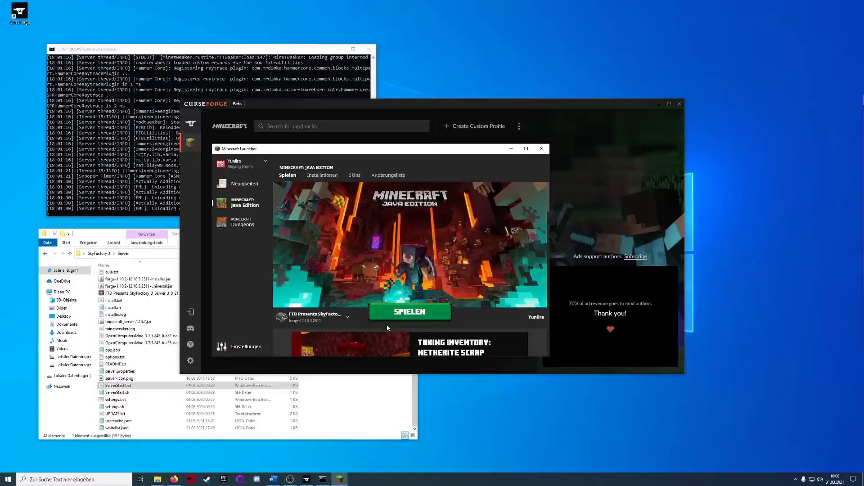
- Start FTB Presents SkyFactory 3 from the launcher, accepting the modified-installation risks and turning off future warnings for it
{"action": "left_click", "coordinate": [410, 316]}
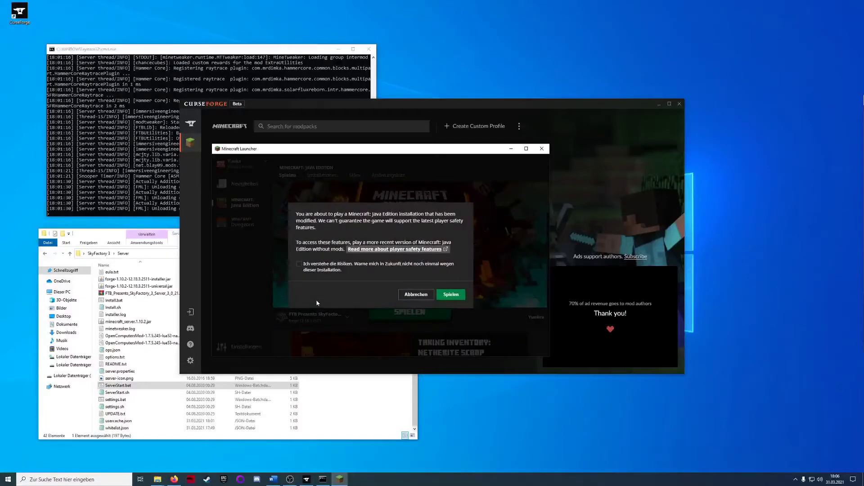
{"action": "left_click", "coordinate": [299, 265]}
{"action": "left_click", "coordinate": [450, 294]}
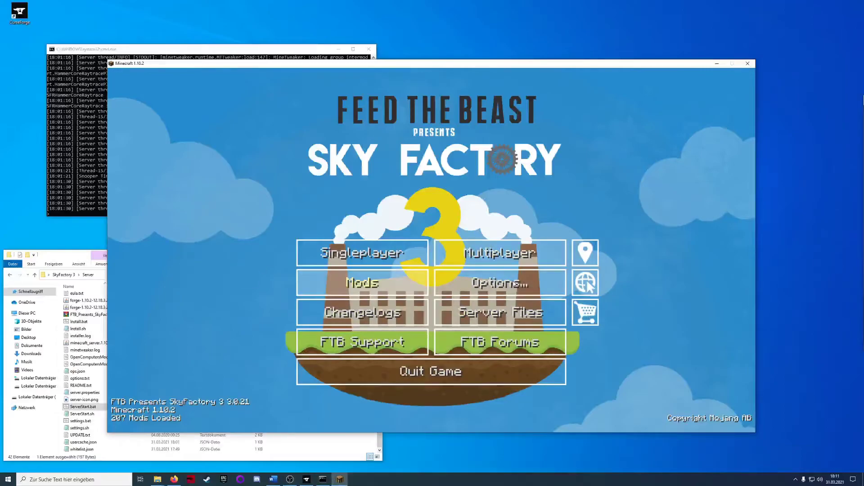
- Leave the game's multiplayer screen and shut the server down by entering stop in its console
{"action": "left_click", "coordinate": [481, 255]}
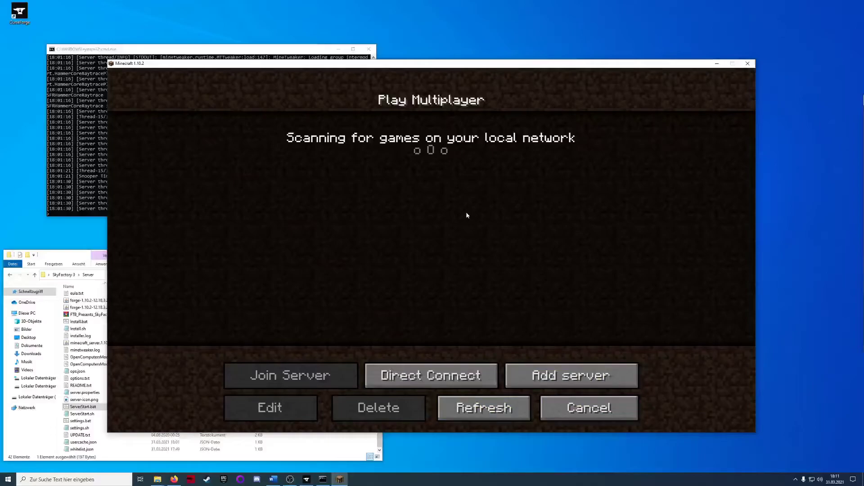
{"action": "left_click", "coordinate": [575, 410]}
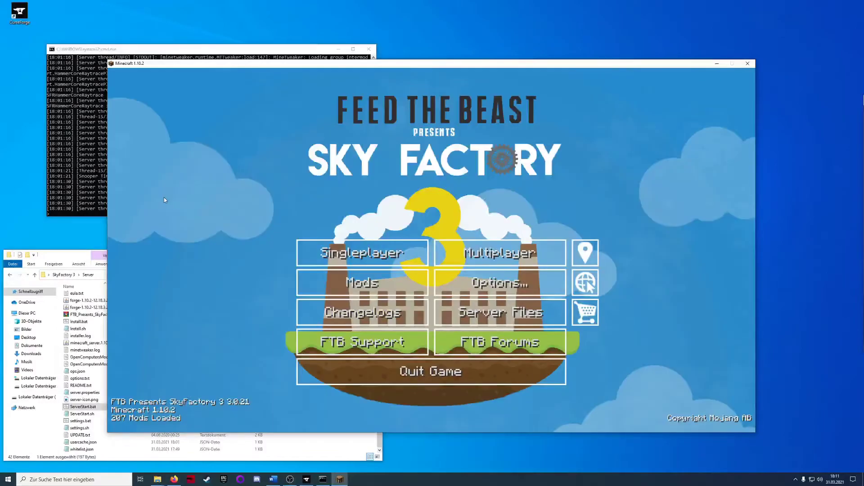
{"action": "left_click", "coordinate": [104, 215]}
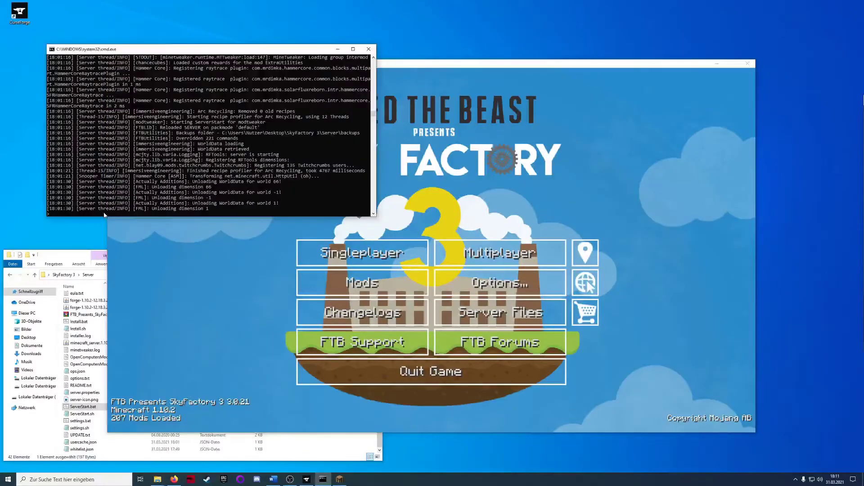
{"action": "type", "text": "stop"}
{"action": "key", "text": "Return"}
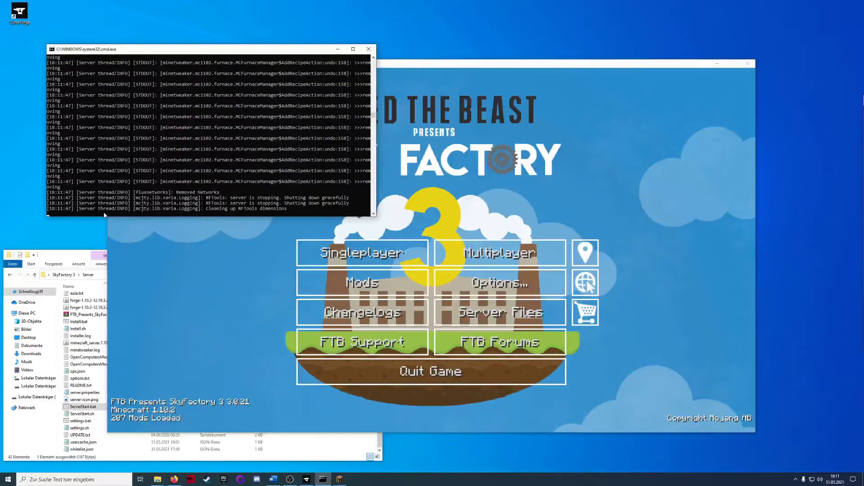
{"action": "key", "text": "Return"}
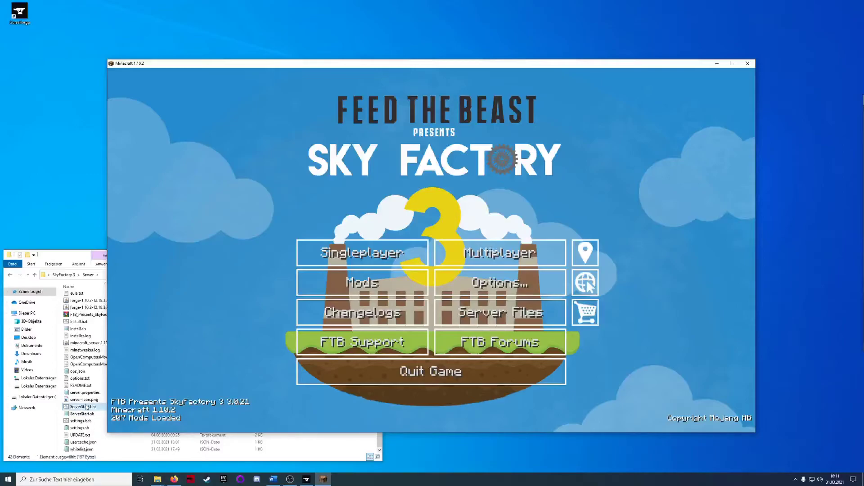
- Open server.properties from the Server folder, set server-ip to 192.168.0.8 and save the file
{"action": "left_click", "coordinate": [83, 428]}
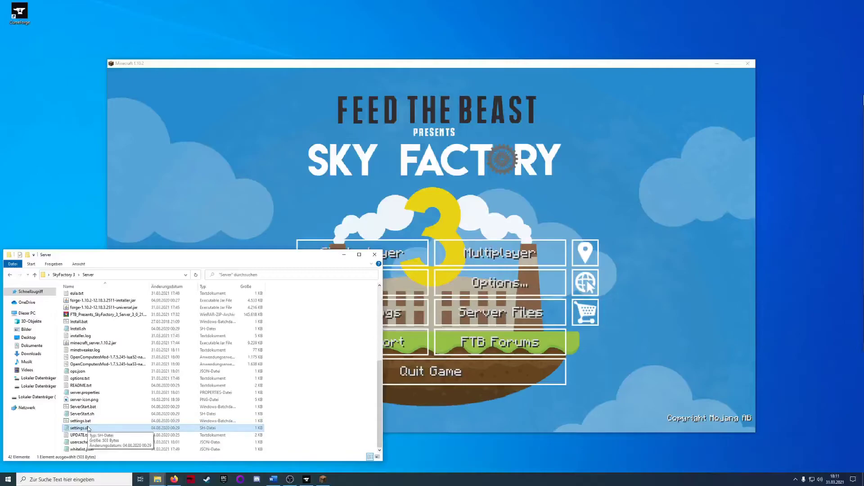
{"action": "double_click", "coordinate": [94, 392]}
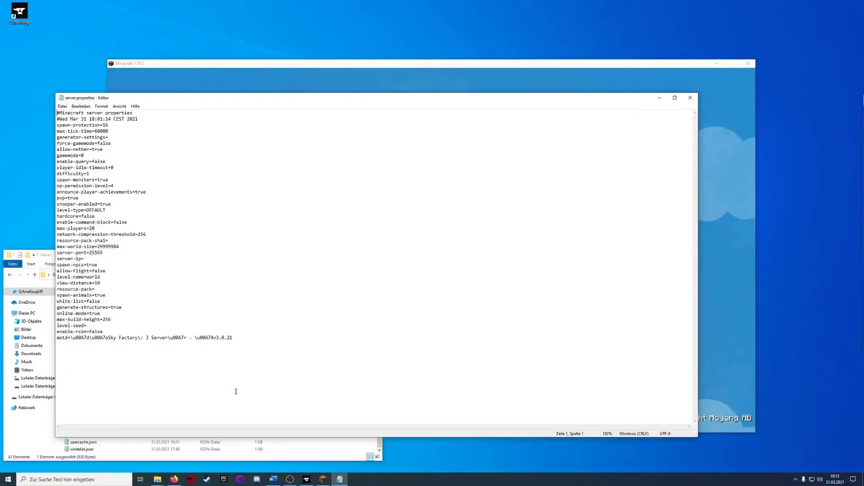
{"action": "left_click_drag", "start_coordinate": [90, 259], "coordinate": [58, 258]}
{"action": "left_click", "coordinate": [89, 259]}
{"action": "type", "text": "192.168.0.8"}
{"action": "key", "text": "ctrl+s"}
- Copy the server-ip address from server.properties and close the file
{"action": "left_click_drag", "start_coordinate": [120, 259], "coordinate": [84, 258]}
{"action": "key", "text": "ctrl+c"}
{"action": "left_click", "coordinate": [139, 256]}
{"action": "left_click", "coordinate": [690, 98]}
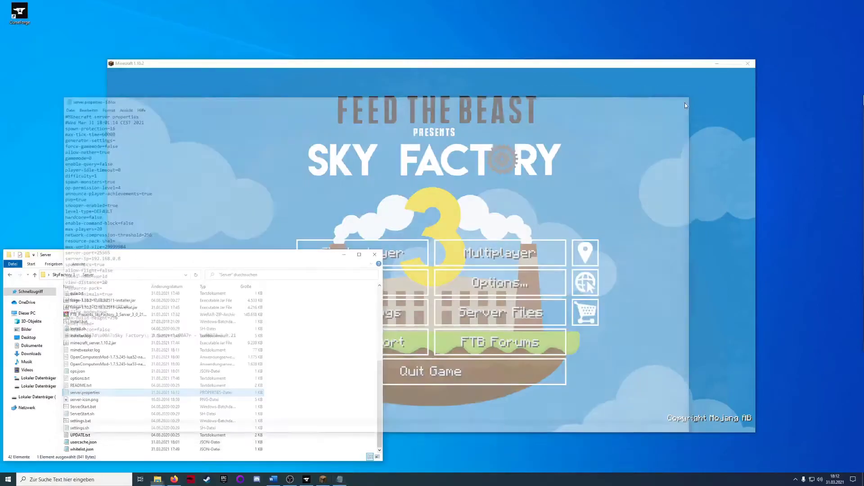
- Start the server again with ServerStart.bat and move its console window clear of the game's main menu
{"action": "double_click", "coordinate": [100, 408]}
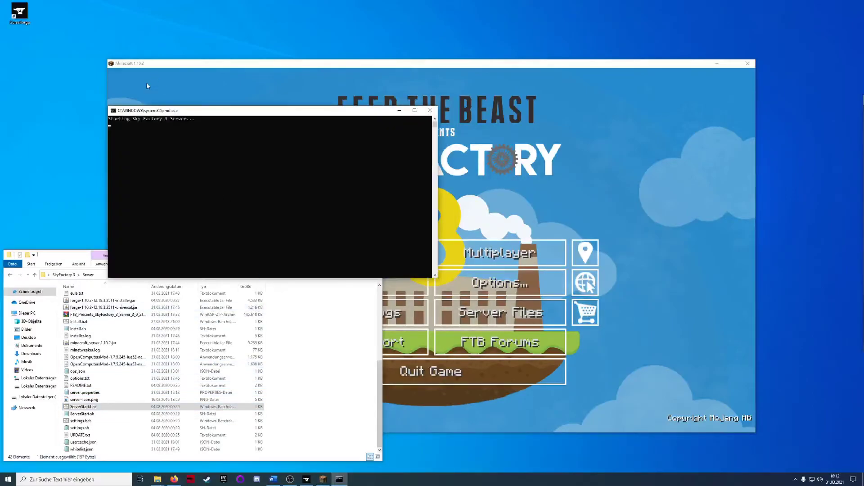
{"action": "left_click_drag", "start_coordinate": [169, 116], "coordinate": [82, 84]}
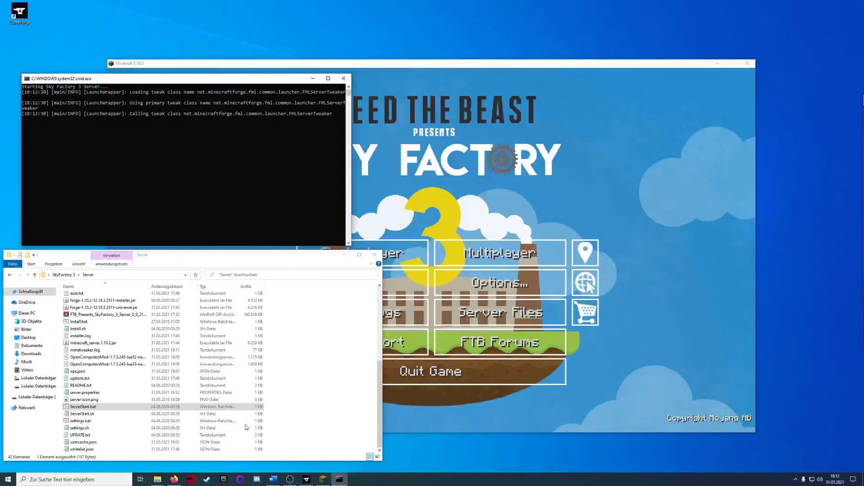
{"action": "mouse_move", "coordinate": [322, 480]}
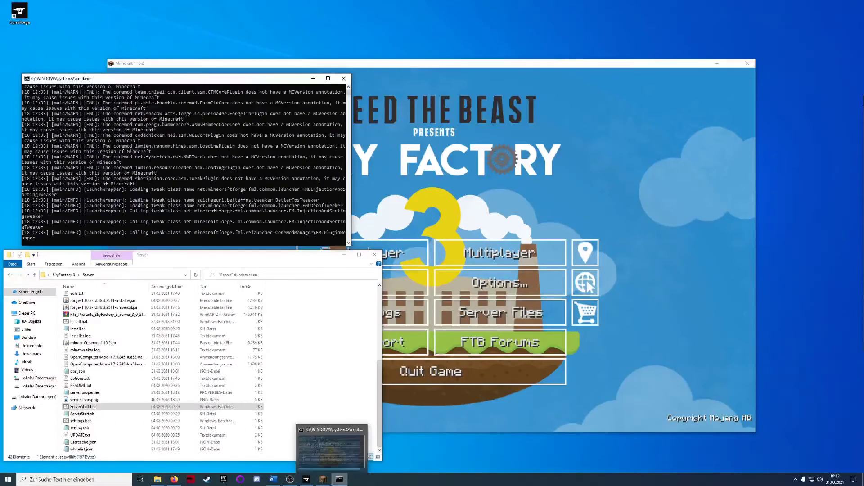
{"action": "left_click", "coordinate": [324, 450]}
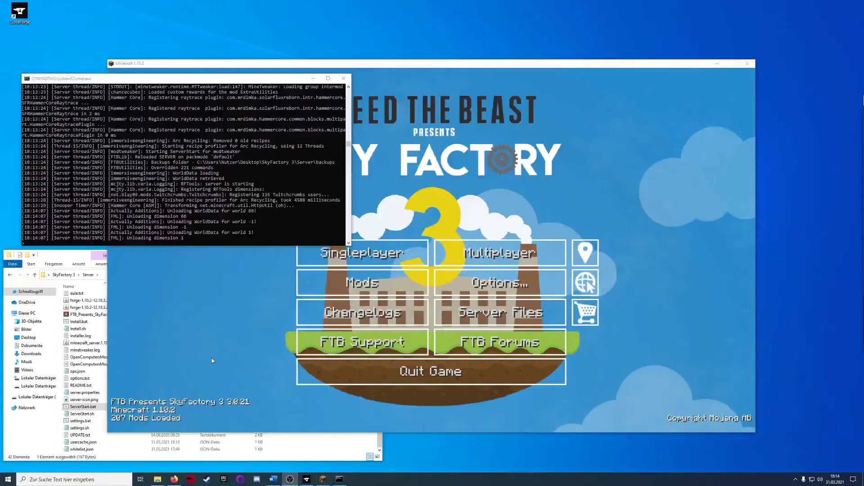
- Add a server entry in the game's multiplayer list with the copied address 192.168.0.8, keeping the default server name
{"action": "left_click", "coordinate": [474, 207]}
{"action": "left_click", "coordinate": [499, 257]}
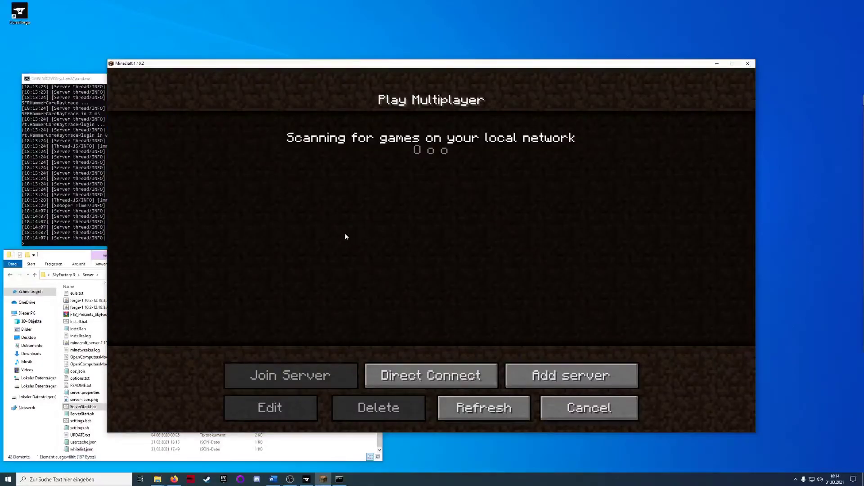
{"action": "left_click", "coordinate": [565, 384]}
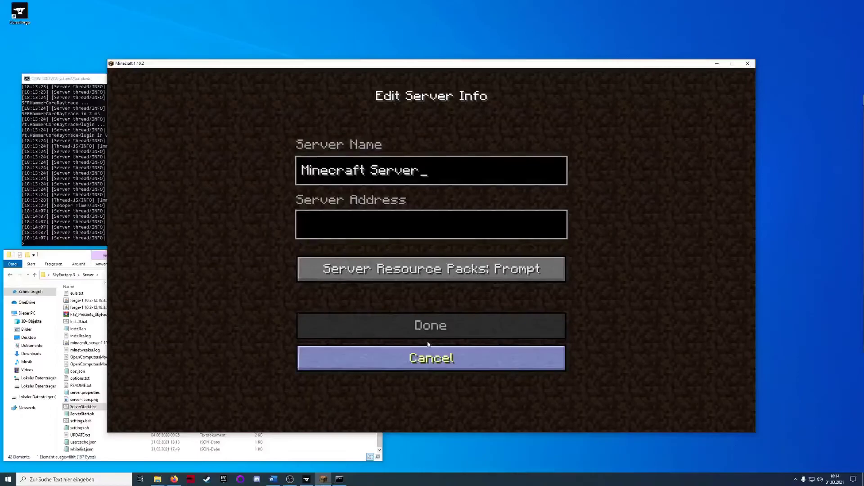
{"action": "key", "text": "ctrl+v"}
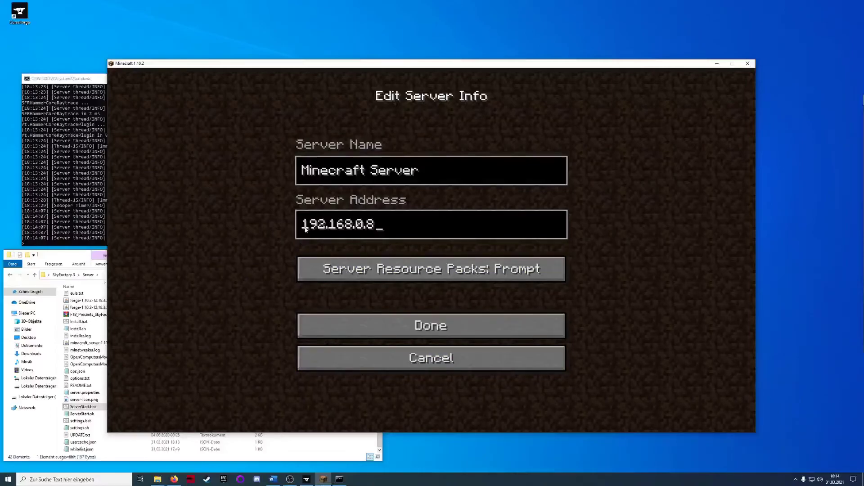
{"action": "left_click", "coordinate": [421, 334]}
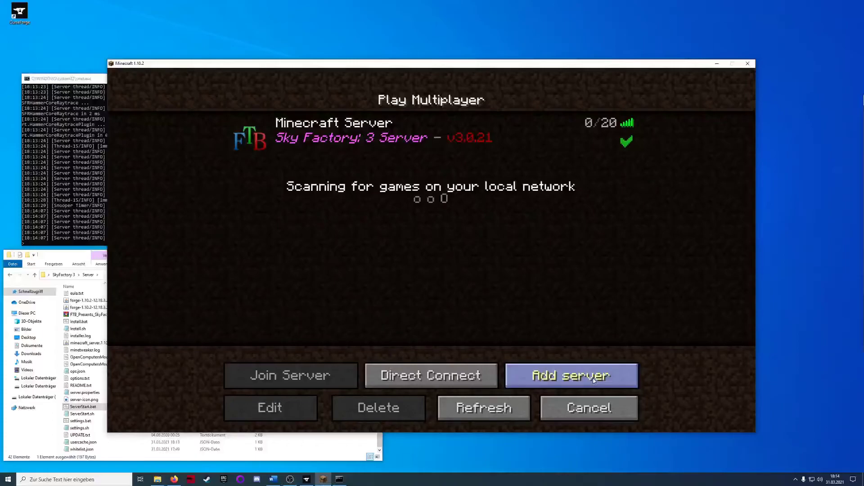
- Join the newly added Minecraft Server entry and switch the in-game camera to third-person view
{"action": "left_click", "coordinate": [388, 133]}
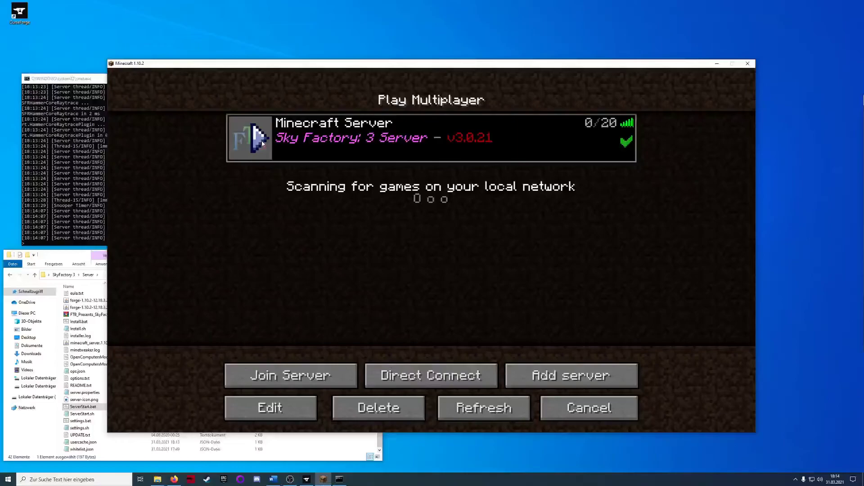
{"action": "key", "text": "Return"}
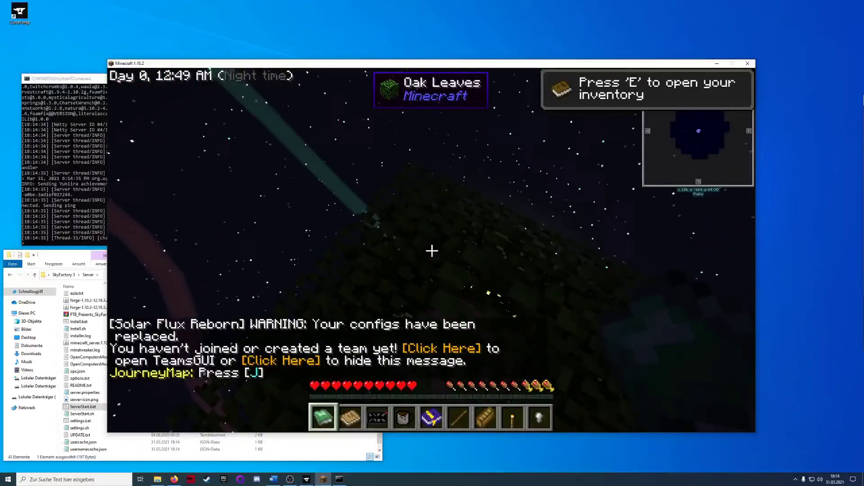
{"action": "key", "text": "F5"}
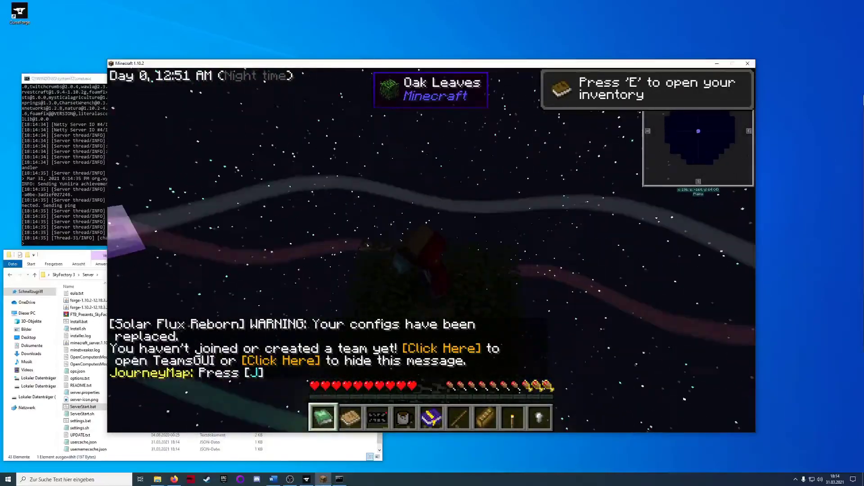